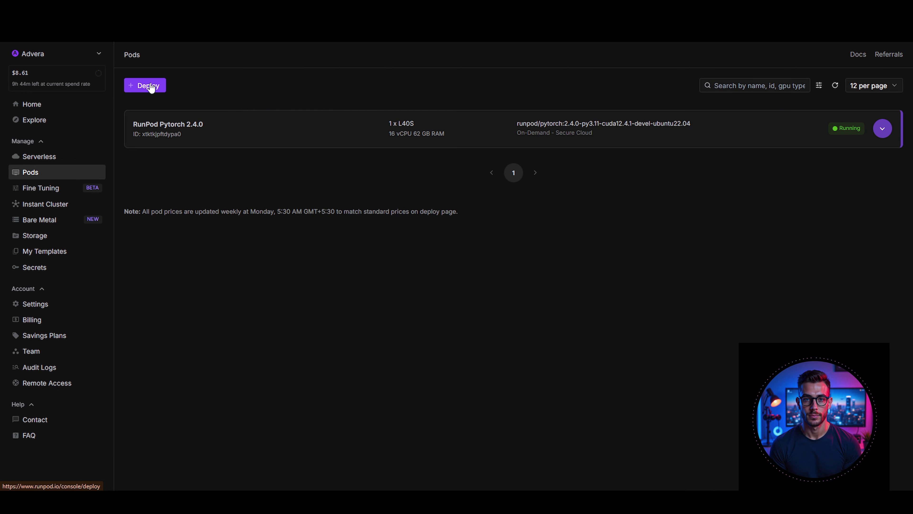
Start a new pod deployment and view the Community Cloud GPU offers before returning to Secure Cloud
{"action": "left_click", "coordinate": [151, 88]}
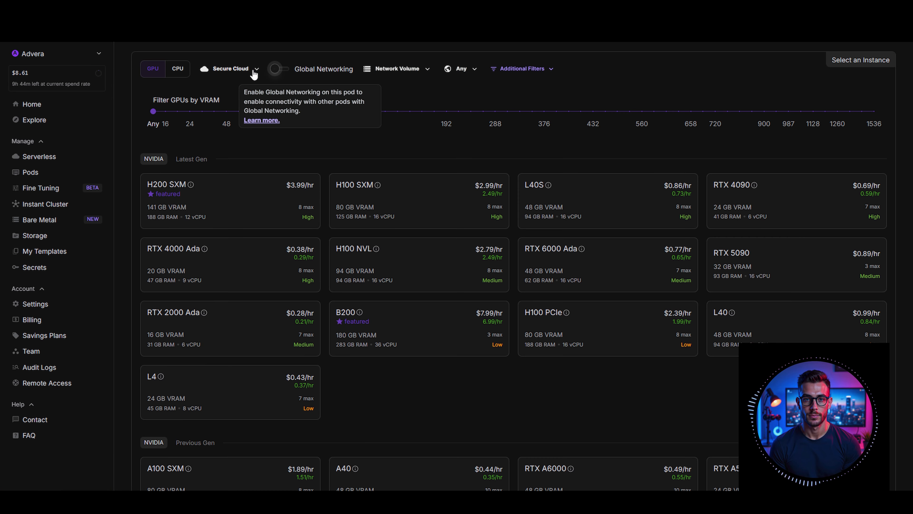
{"action": "left_click", "coordinate": [232, 69]}
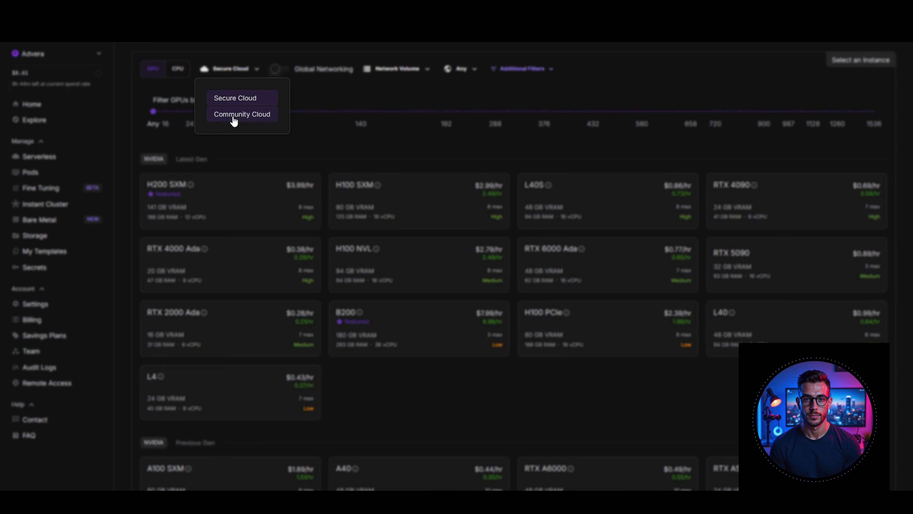
{"action": "left_click", "coordinate": [234, 118]}
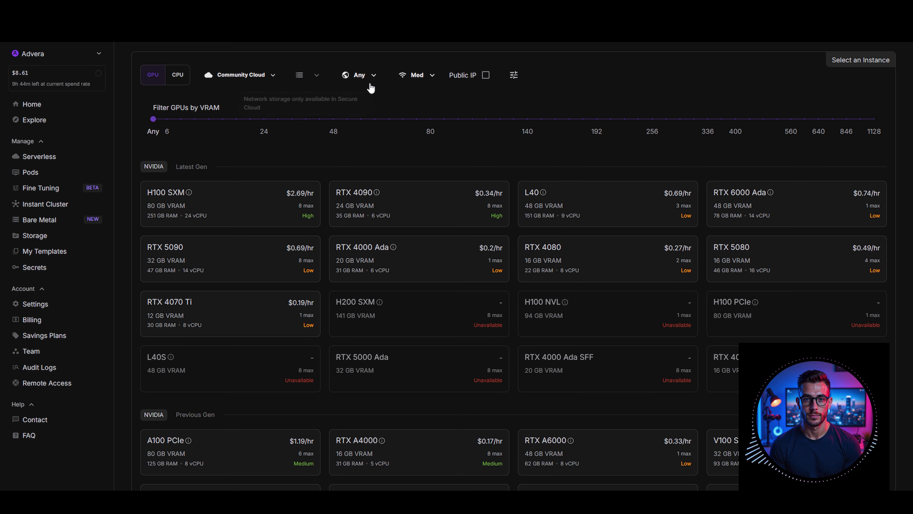
{"action": "left_click", "coordinate": [254, 74]}
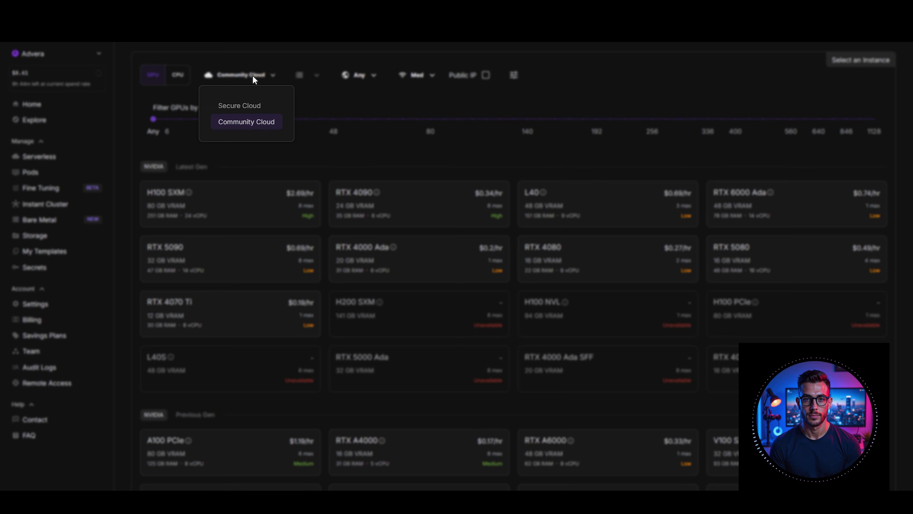
{"action": "left_click", "coordinate": [240, 107]}
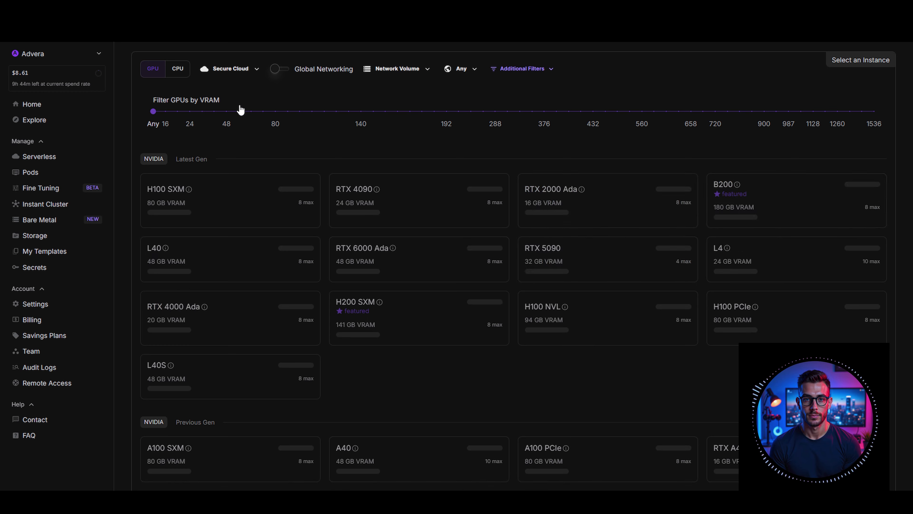
Attach the Test network volume to the deployment and choose the RTX A5000 as the GPU
{"action": "left_click", "coordinate": [394, 72]}
{"action": "left_click", "coordinate": [383, 122]}
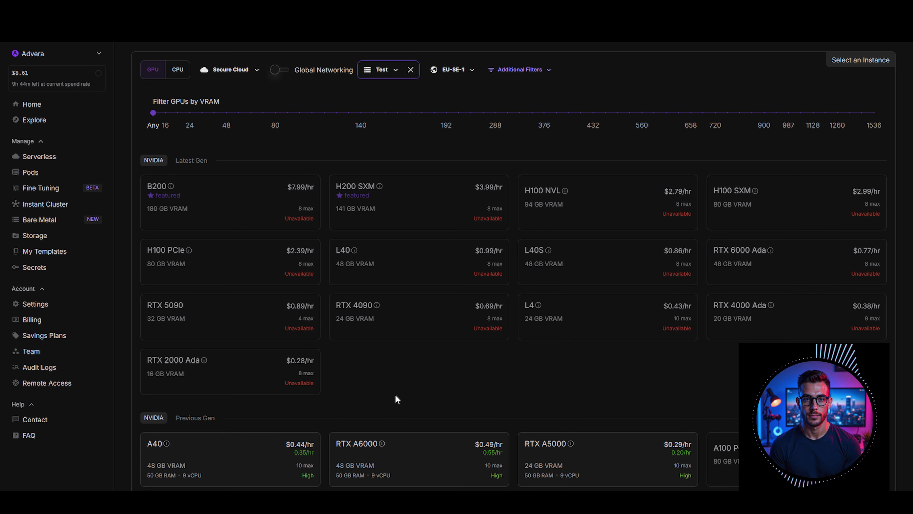
{"action": "scroll", "coordinate": [395, 393], "scroll_direction": "down", "scroll_amount": 4}
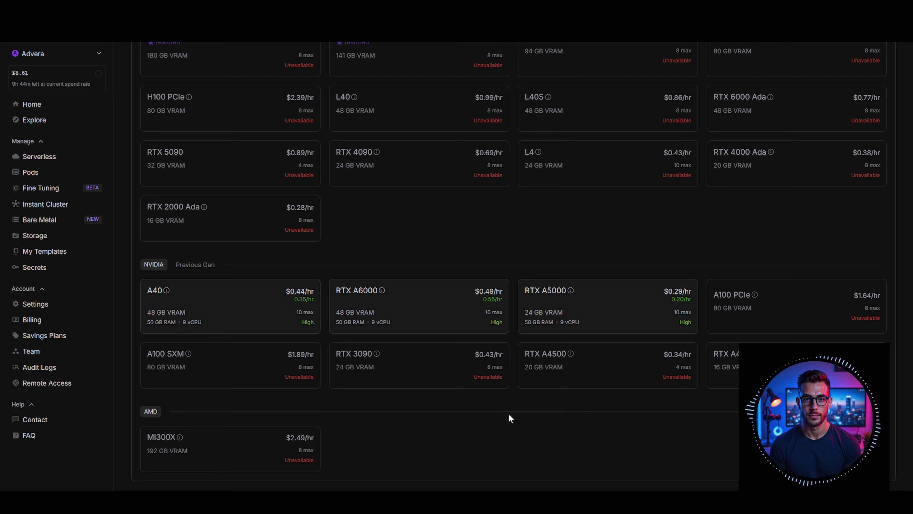
{"action": "left_click", "coordinate": [604, 305]}
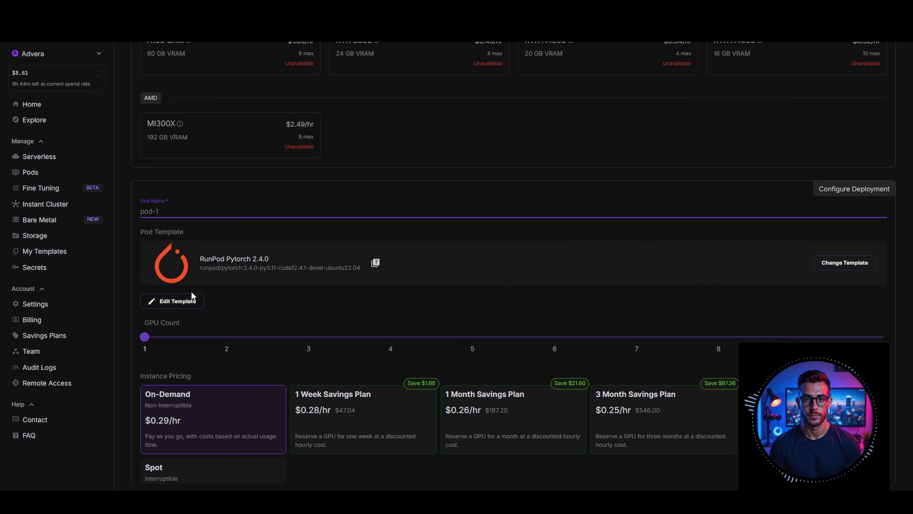
Override the pod template with a 10 GB container disk and exposed HTTP ports 8888,3001
{"action": "left_click", "coordinate": [181, 301]}
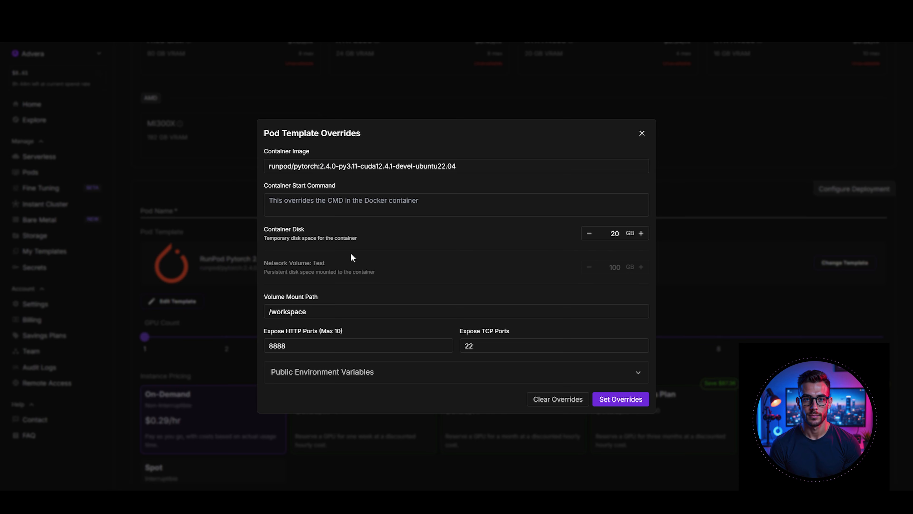
{"action": "double_click", "coordinate": [617, 234]}
{"action": "left_click", "coordinate": [498, 246]}
{"action": "left_click", "coordinate": [334, 344]}
{"action": "left_click", "coordinate": [331, 368]}
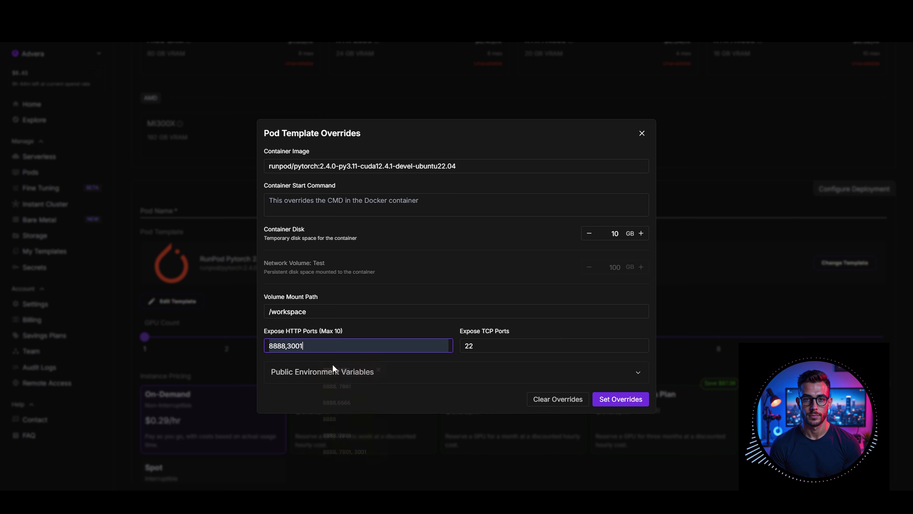
{"action": "left_click", "coordinate": [612, 400]}
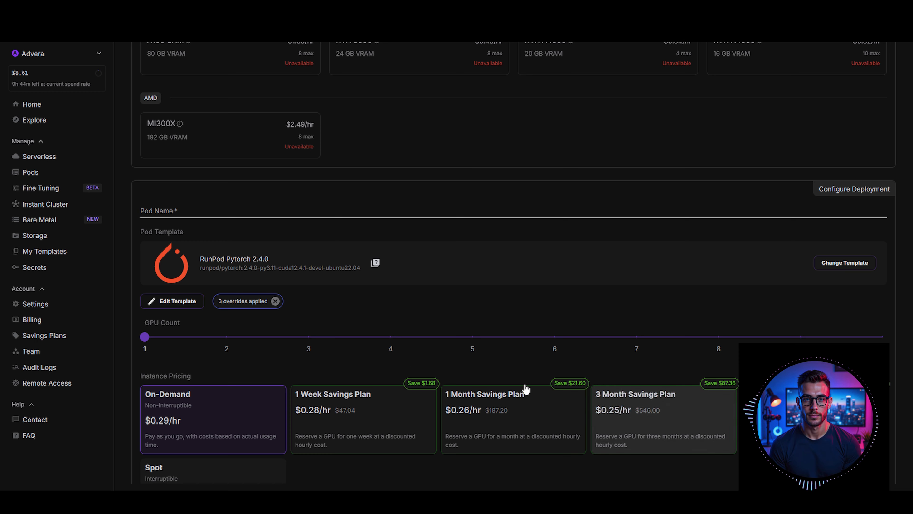
Deploy the pod with on-demand pricing and Jupyter Notebook enabled
{"action": "scroll", "coordinate": [340, 345], "scroll_direction": "down", "scroll_amount": 6}
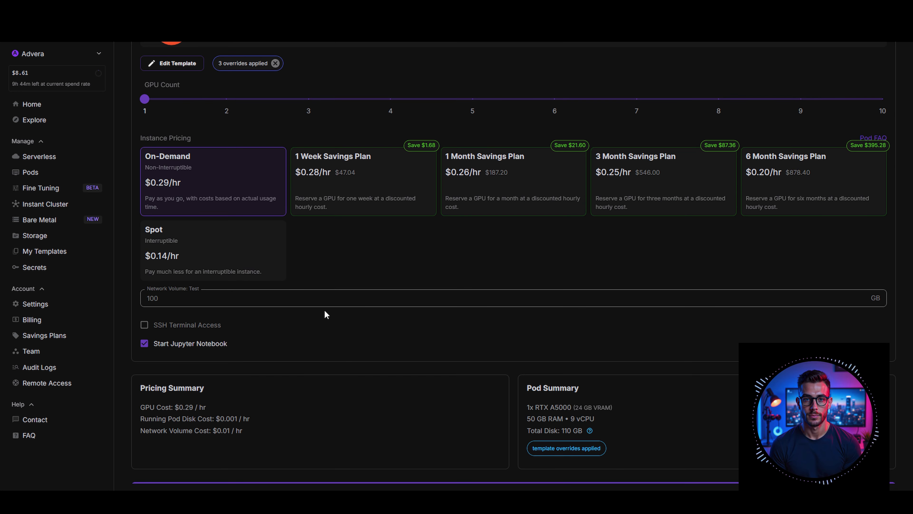
{"action": "scroll", "coordinate": [325, 314], "scroll_direction": "down", "scroll_amount": 1}
{"action": "left_click", "coordinate": [318, 459]}
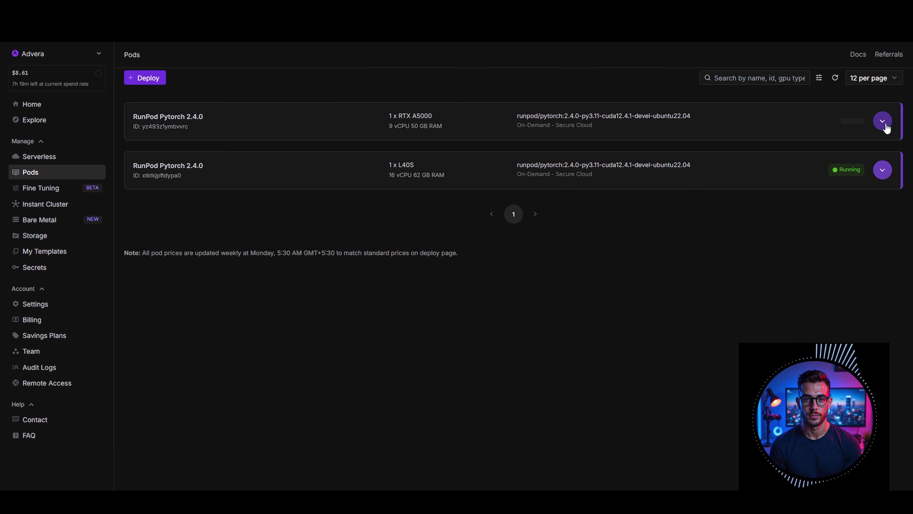
Expand the new RTX A5000 pod's details and connect to its Jupyter Lab service on port 8888
{"action": "left_click", "coordinate": [886, 125]}
{"action": "double_click", "coordinate": [176, 152]}
{"action": "left_click", "coordinate": [143, 154]}
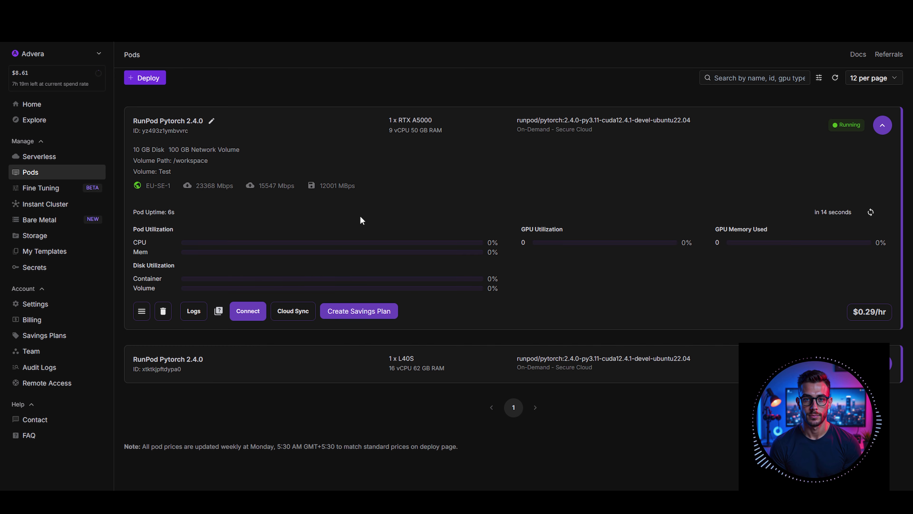
{"action": "left_click", "coordinate": [253, 311]}
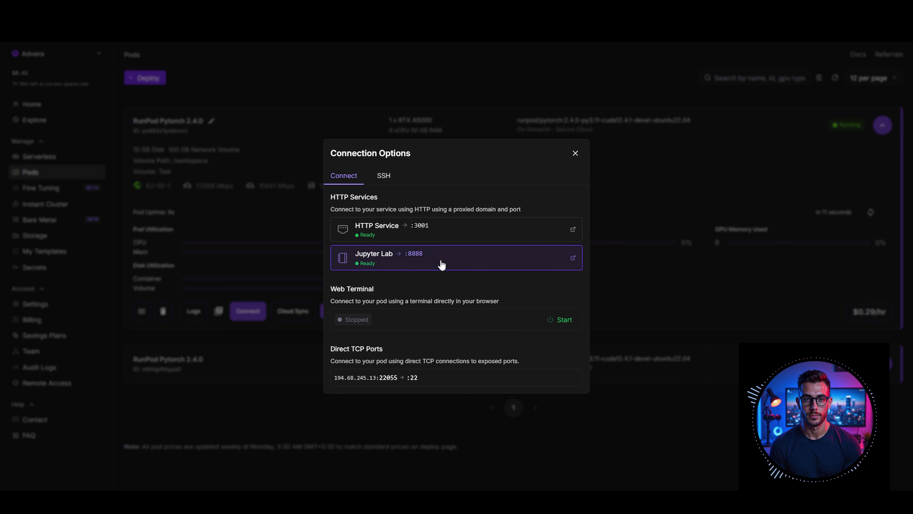
{"action": "left_click", "coordinate": [442, 265]}
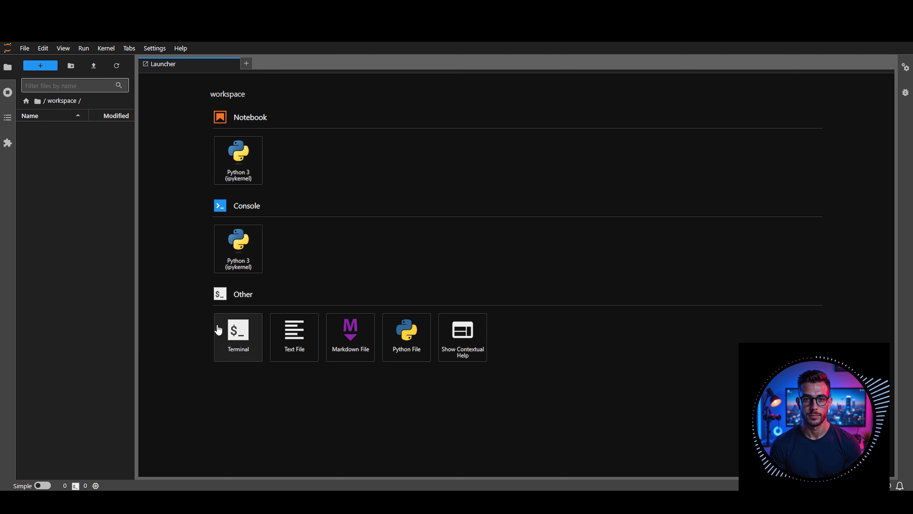
Open a terminal, upload install_comfyui.sh to the workspace folder and run it to install ComfyUI
{"action": "left_click", "coordinate": [230, 340]}
{"action": "left_click_drag", "start_coordinate": [543, 475], "coordinate": [84, 263]}
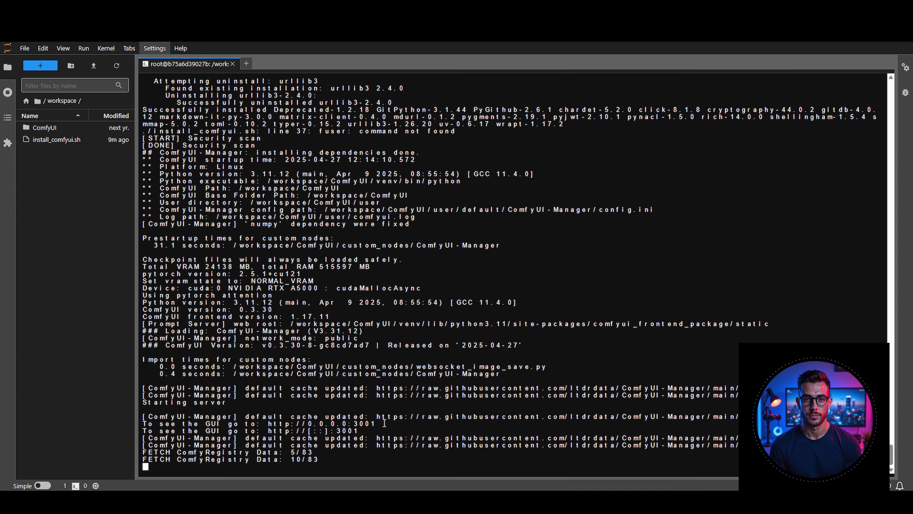
{"action": "left_click_drag", "start_coordinate": [383, 415], "coordinate": [230, 397]}
{"action": "left_click", "coordinate": [272, 424]}
Upload Flux_Models.py to the workspace folder and run the Flux model download in a second terminal
{"action": "left_click_drag", "start_coordinate": [311, 475], "coordinate": [73, 264]}
{"action": "left_click", "coordinate": [246, 63]}
{"action": "left_click", "coordinate": [240, 336]}
{"action": "type", "text": "pip install huggingface_hub  pip install ipywidgets pip install hf_transfer export HF_HUB_ENABLE_HF_TRANSFER=1  python Flux_Models.py --dir /workspace/ComfyUI/models"}
{"action": "key", "text": "Return"}
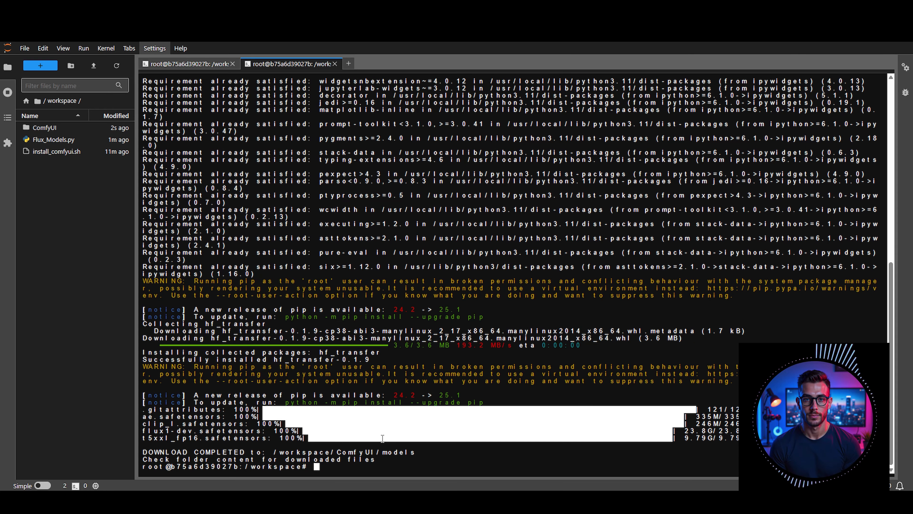
Check the downloaded Flux files in the subfolders of ComfyUI/models and return to the workspace folder
{"action": "double_click", "coordinate": [56, 128]}
{"action": "double_click", "coordinate": [45, 224]}
{"action": "left_click", "coordinate": [50, 340]}
{"action": "left_click_drag", "start_coordinate": [51, 342], "coordinate": [45, 140]}
{"action": "left_click", "coordinate": [67, 101]}
{"action": "left_click", "coordinate": [62, 101]}
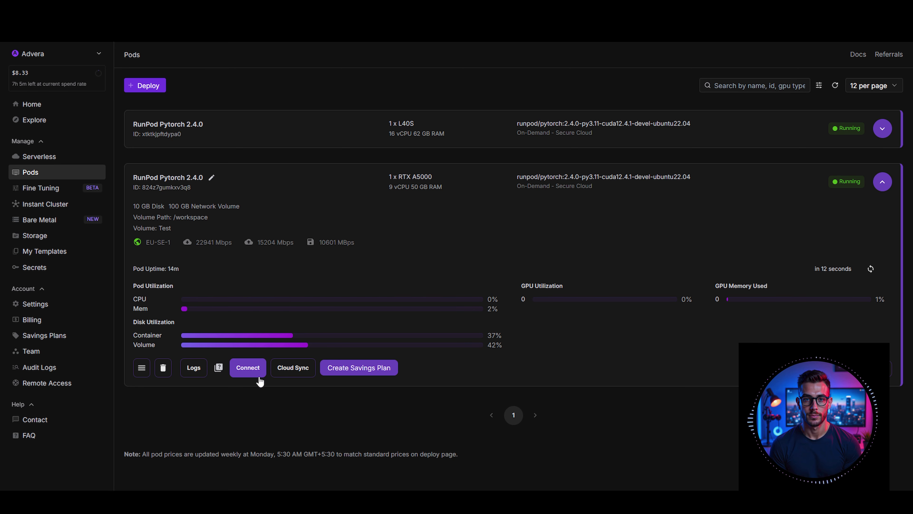
Terminate the running RTX A5000 pod and view the account's network storage
{"action": "left_click", "coordinate": [164, 368]}
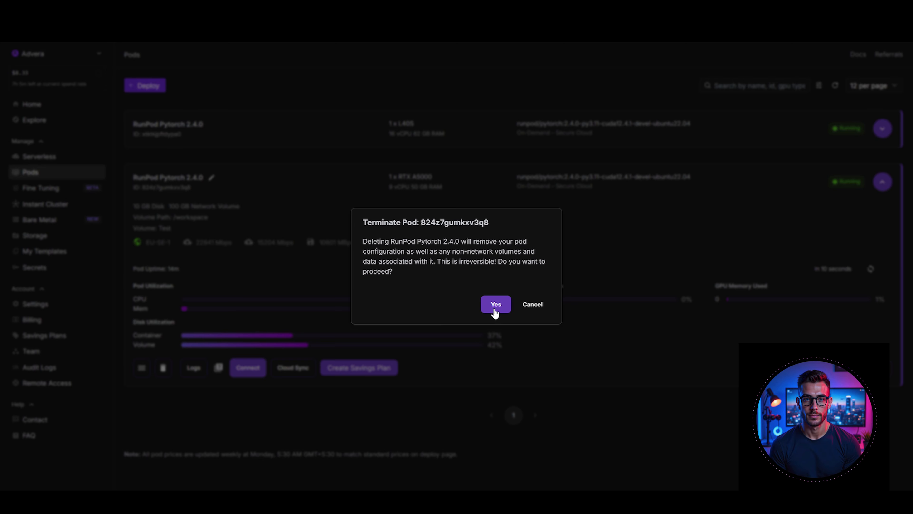
{"action": "left_click", "coordinate": [496, 304]}
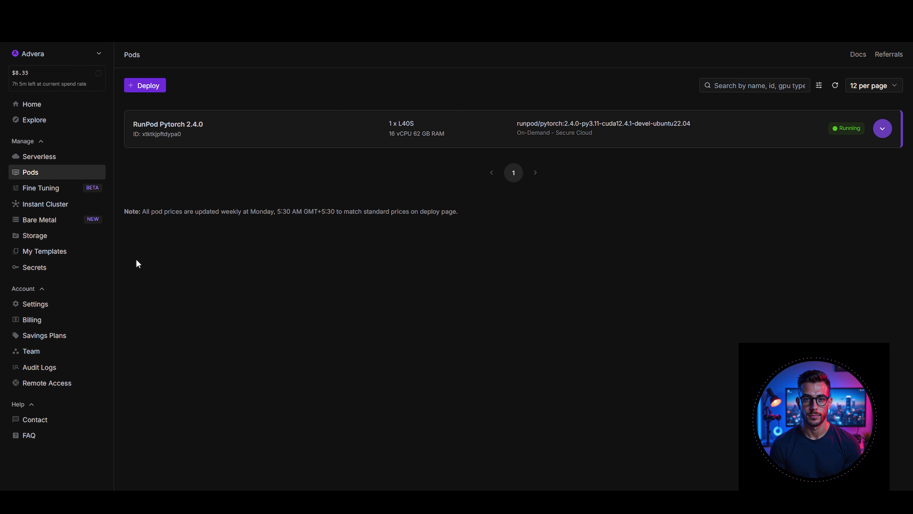
{"action": "left_click", "coordinate": [30, 237]}
Deploy a new RTX A5000 pod with a 10 GB container disk and the Test network volume
{"action": "left_click", "coordinate": [35, 172]}
{"action": "left_click", "coordinate": [158, 86]}
{"action": "scroll", "coordinate": [387, 130], "scroll_direction": "down", "scroll_amount": 15}
{"action": "left_click", "coordinate": [176, 302]}
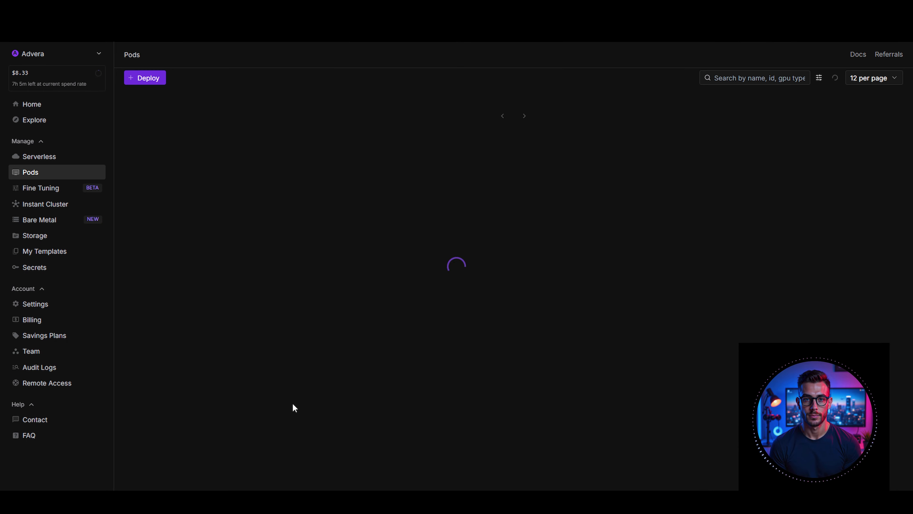
Connect to the new pod's Jupyter Lab and run the terminal command that stops nginx and starts ComfyUI with --listen --port 3001
{"action": "left_click", "coordinate": [248, 360]}
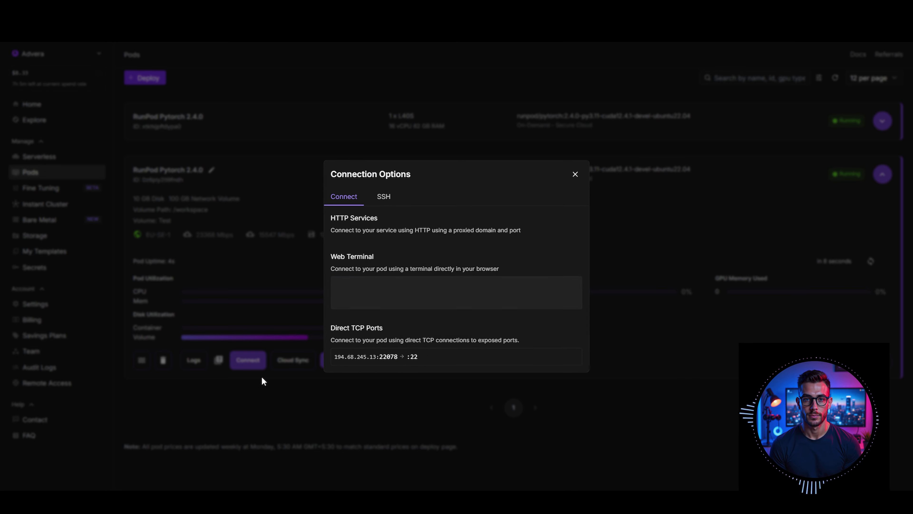
{"action": "left_click", "coordinate": [415, 270]}
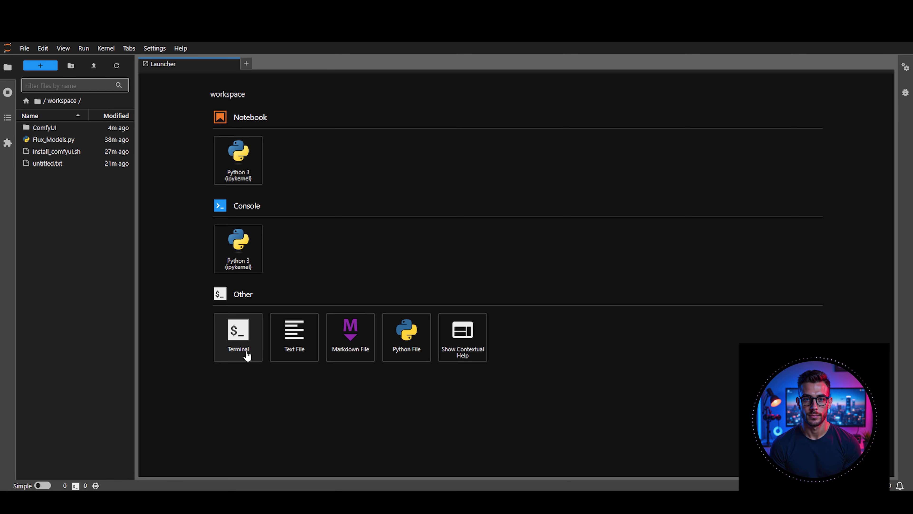
{"action": "left_click", "coordinate": [247, 356]}
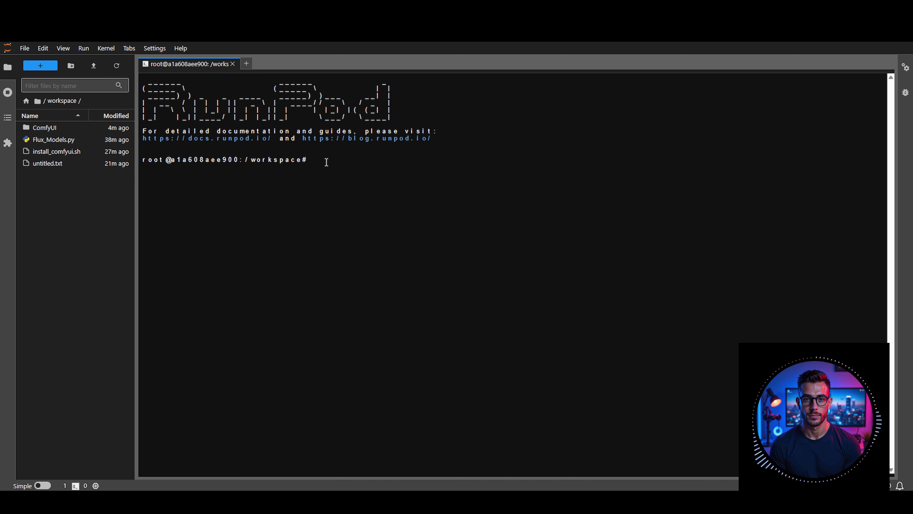
{"action": "type", "text": "systemctl stop nginx 2>/dev/null || true && systemctl disable nginx 2>/dev/null || true && pkill -f nginx || true && cd /workspace/ComfyUI && source venv/bin/activate && fuser -k 3001/tcp || true && python main.py --listen --port 3001"}
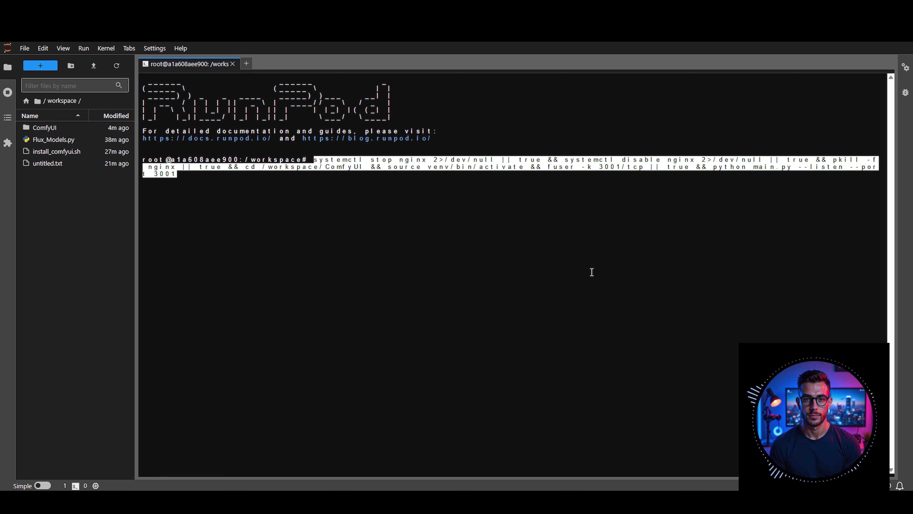
{"action": "key", "text": "Return"}
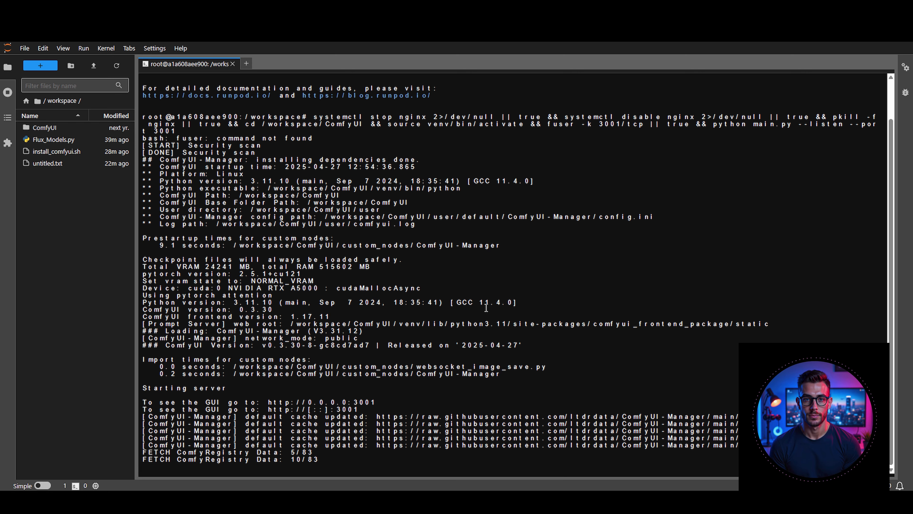
Check that flux1-dev.safetensors is in ComfyUI/models/diffusion_models and go back up to the workspace folder
{"action": "left_click", "coordinate": [57, 130]}
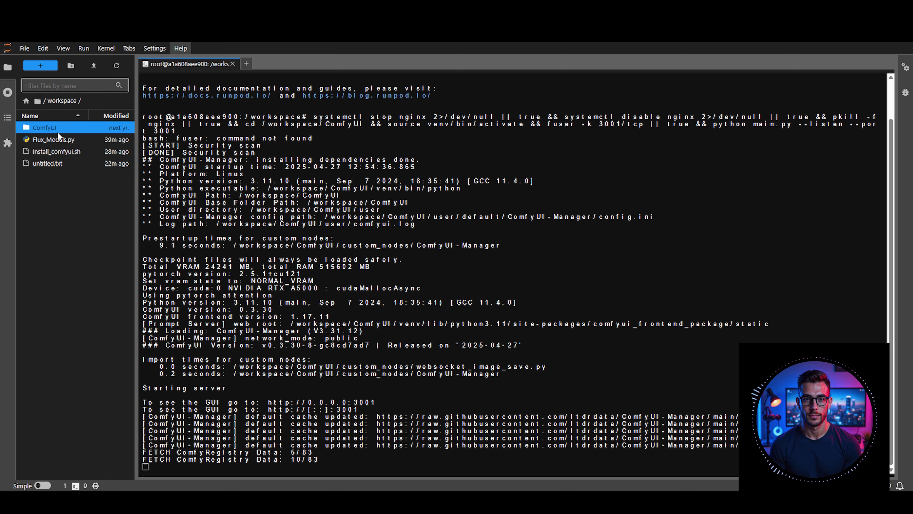
{"action": "double_click", "coordinate": [44, 222]}
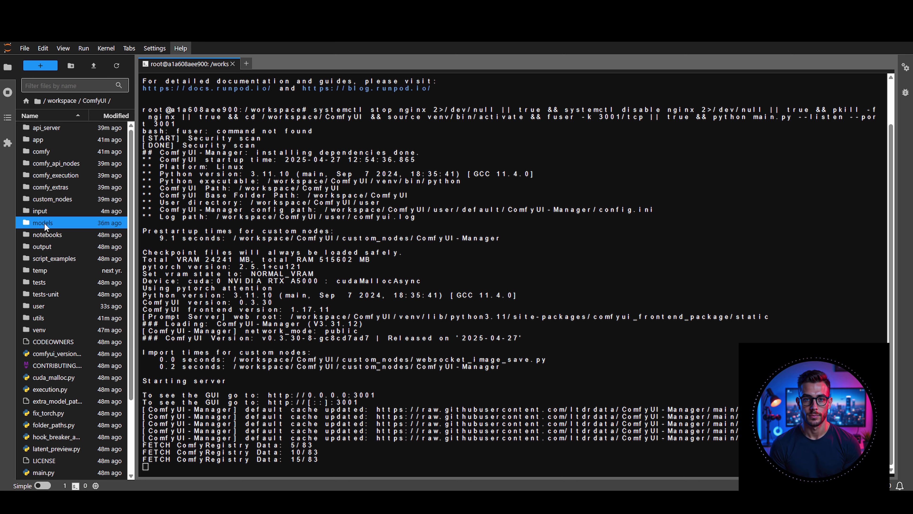
{"action": "left_click", "coordinate": [47, 198]}
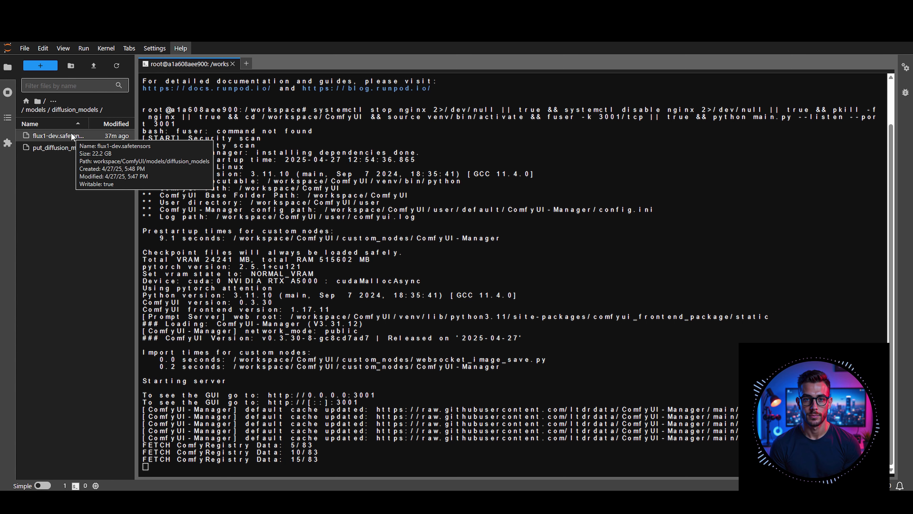
{"action": "left_click", "coordinate": [54, 102]}
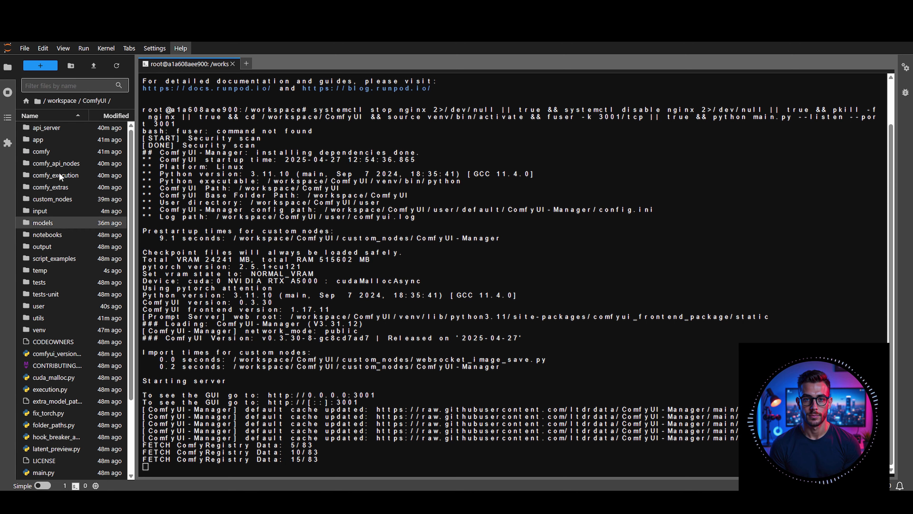
{"action": "left_click", "coordinate": [56, 102]}
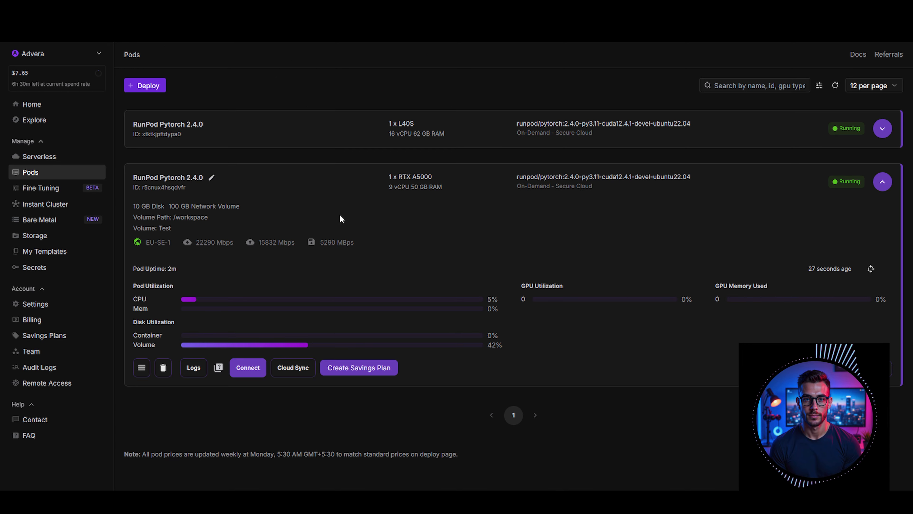
Open ComfyUI through the pod's HTTP service on port 3001 and bring up the ComfyUI Manager
{"action": "left_click", "coordinate": [247, 367]}
{"action": "left_click", "coordinate": [395, 232]}
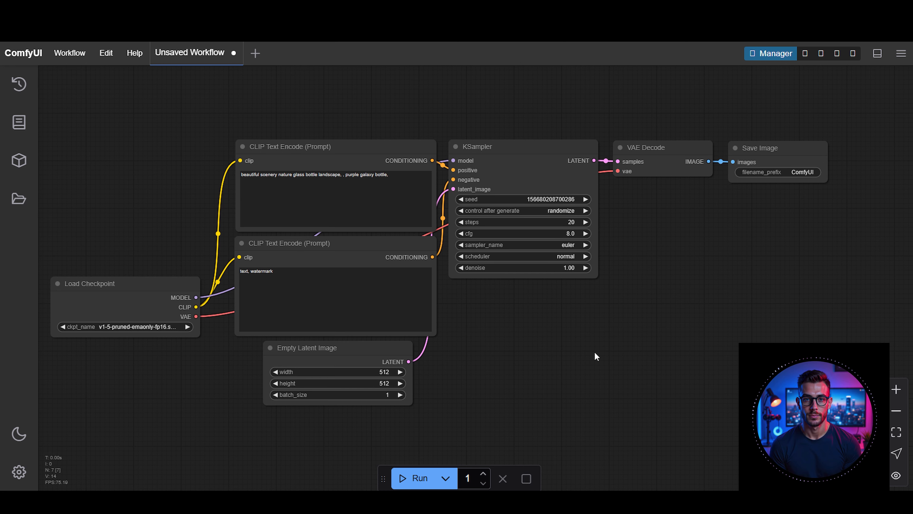
{"action": "left_click_drag", "start_coordinate": [508, 357], "coordinate": [524, 358]}
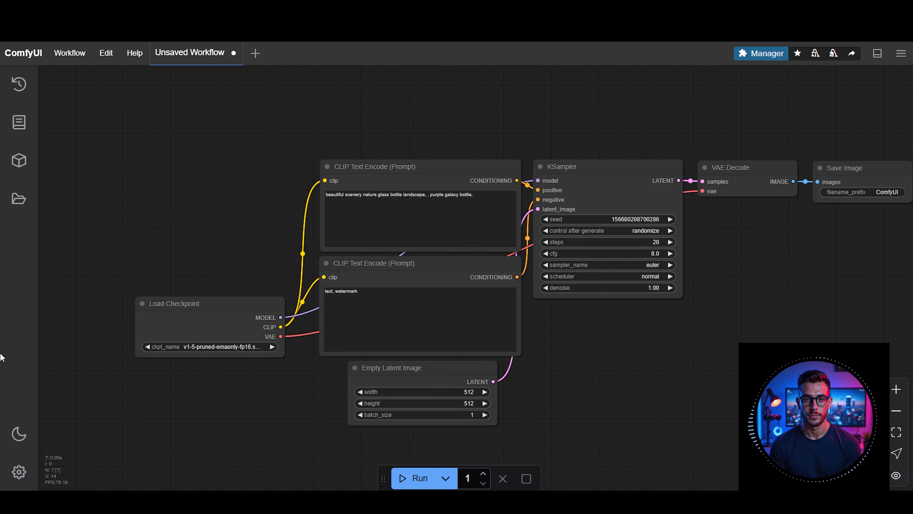
{"action": "scroll", "coordinate": [548, 342], "scroll_direction": "down", "scroll_amount": 4}
{"action": "scroll", "coordinate": [548, 336], "scroll_direction": "up", "scroll_amount": 8}
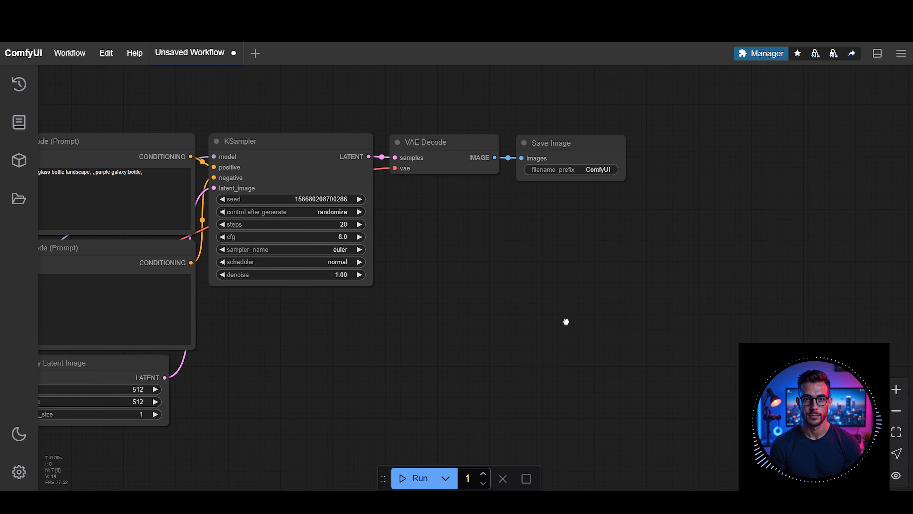
{"action": "left_click", "coordinate": [761, 53]}
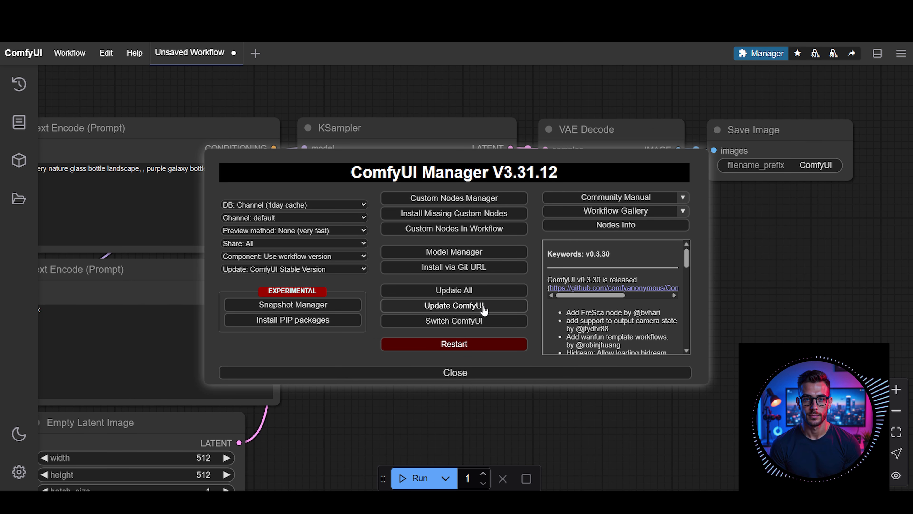
Update ComfyUI from the ComfyUI Manager and restart it
{"action": "left_click", "coordinate": [485, 307]}
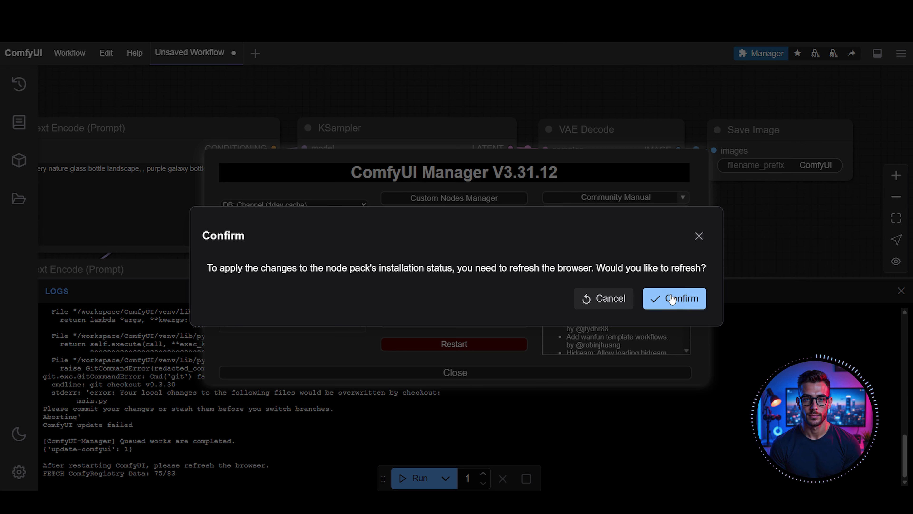
{"action": "left_click", "coordinate": [671, 293]}
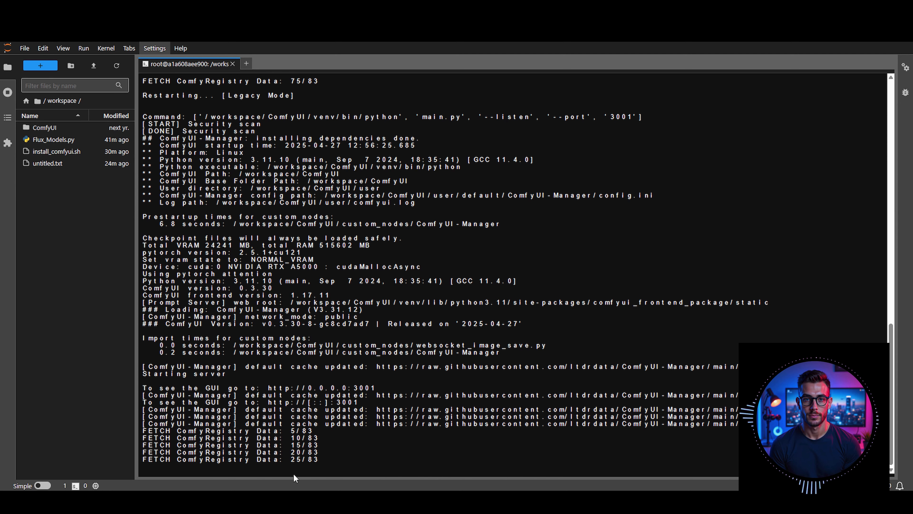
In Jupyter Lab, look into the ComfyUI/models/loras folder and go back up to the ComfyUI folder
{"action": "double_click", "coordinate": [47, 128]}
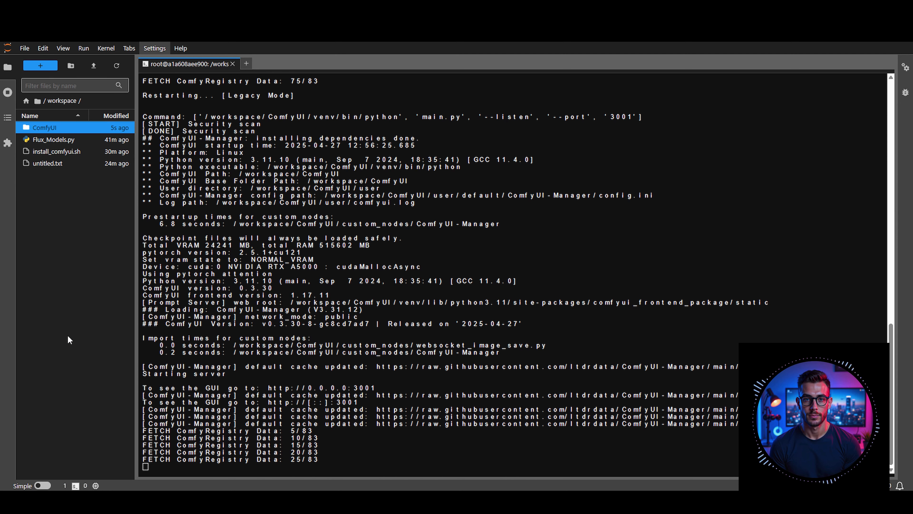
{"action": "double_click", "coordinate": [43, 222]}
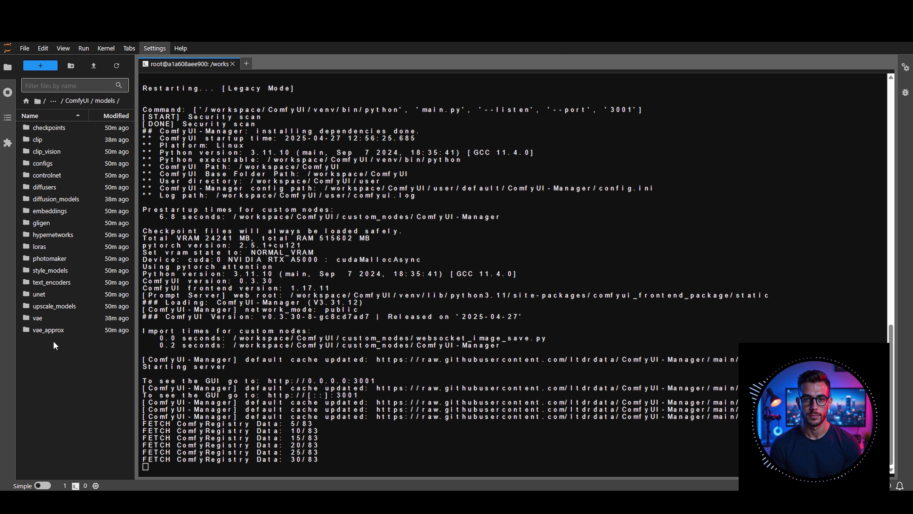
{"action": "double_click", "coordinate": [40, 247]}
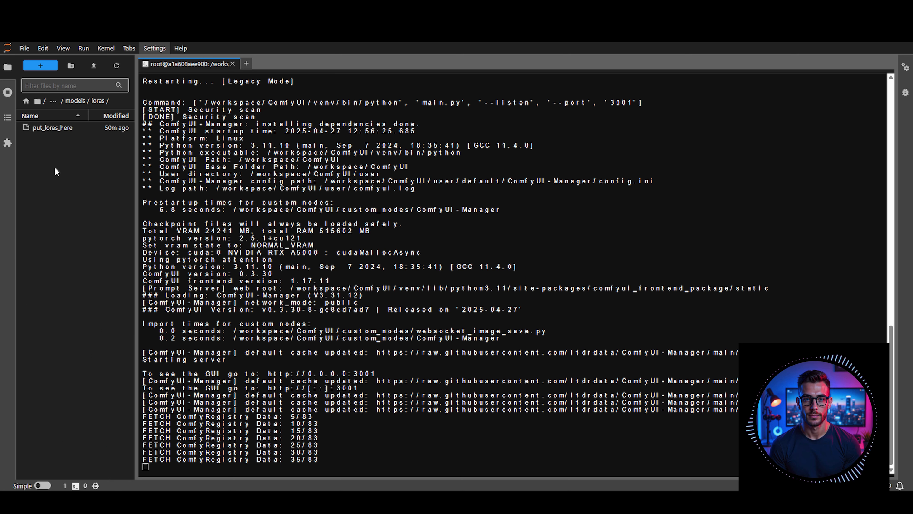
{"action": "left_click", "coordinate": [75, 101]}
{"action": "left_click", "coordinate": [77, 101]}
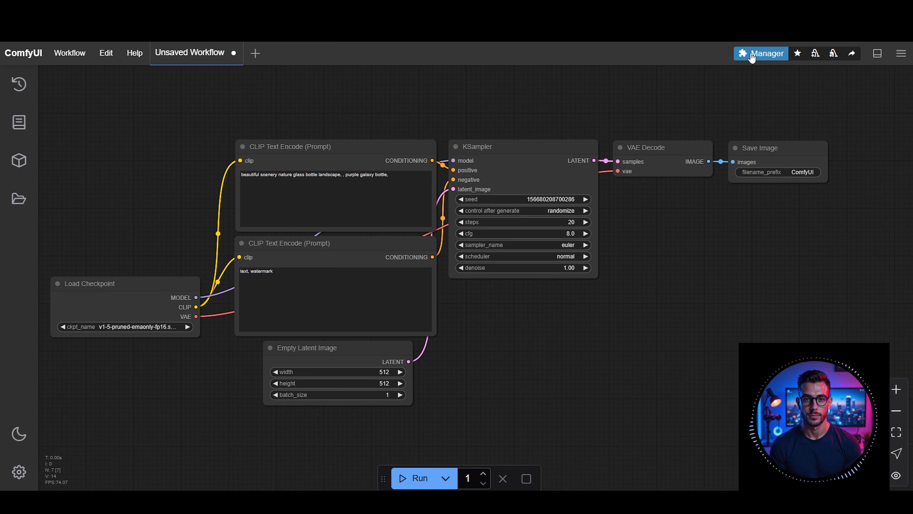
Switch to ComfyUI, view the Custom Nodes Manager, and close the ComfyUI Manager without installing anything
{"action": "left_click", "coordinate": [751, 54]}
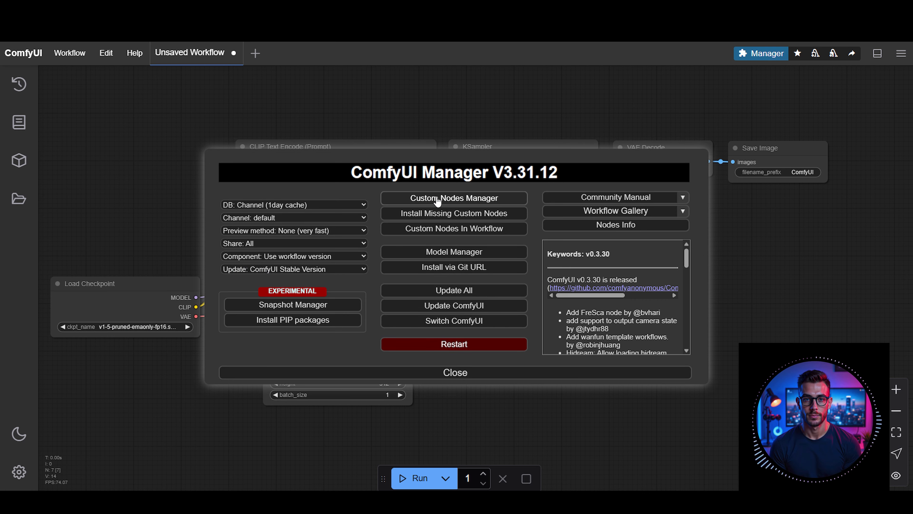
{"action": "left_click", "coordinate": [460, 198]}
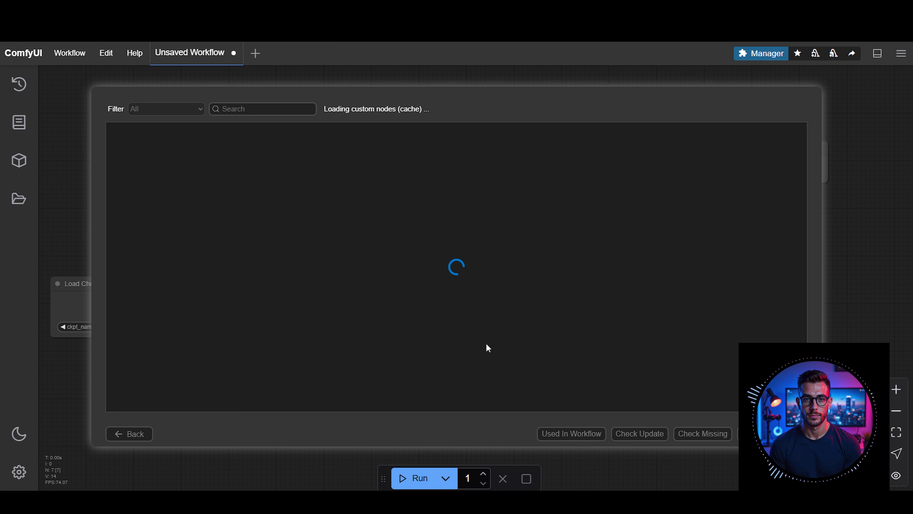
{"action": "left_click", "coordinate": [134, 435]}
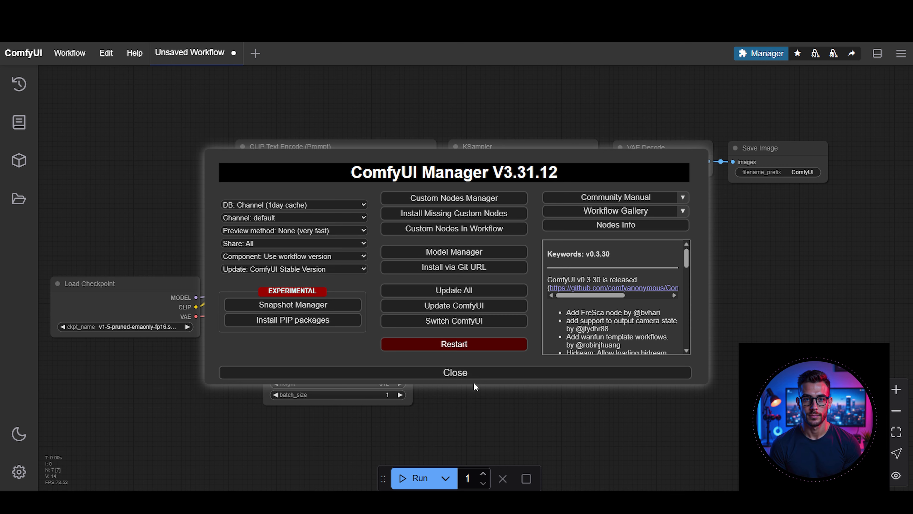
{"action": "left_click", "coordinate": [471, 372]}
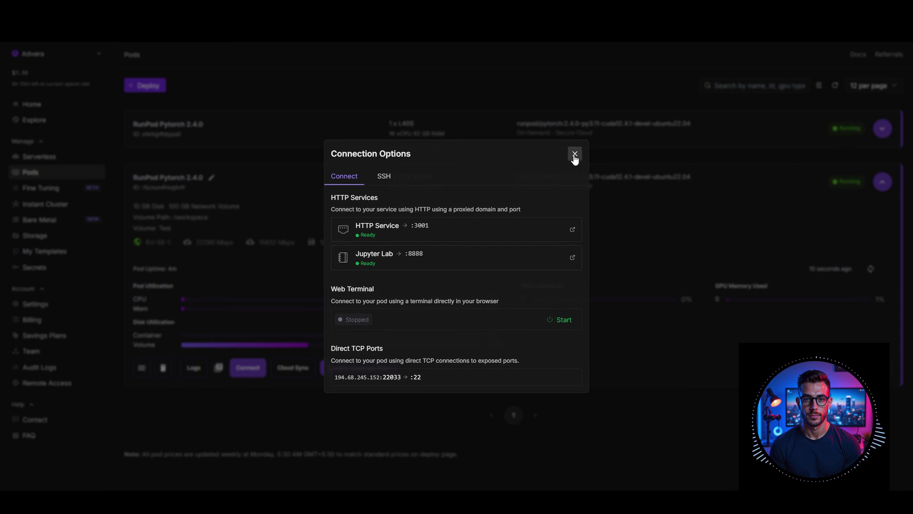
Switch to the RunPod console and terminate the RTX A5000 pod
{"action": "left_click", "coordinate": [572, 153]}
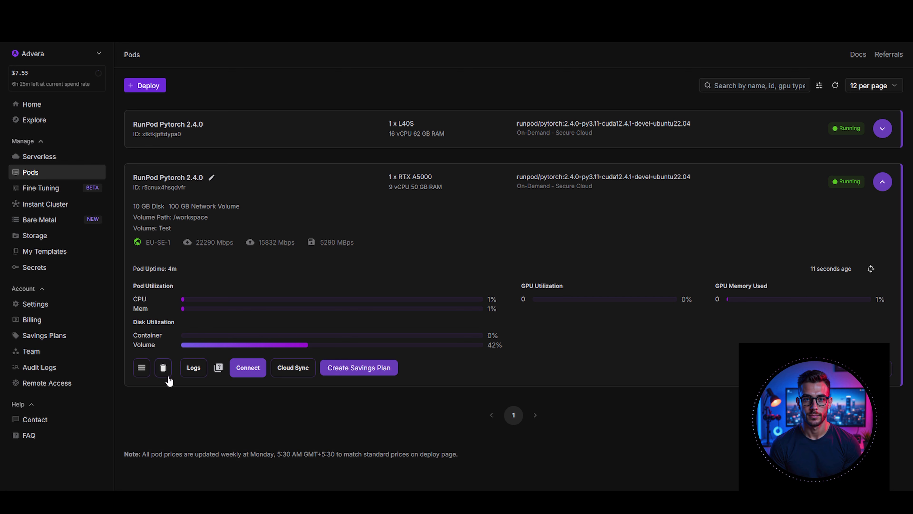
{"action": "left_click", "coordinate": [163, 368]}
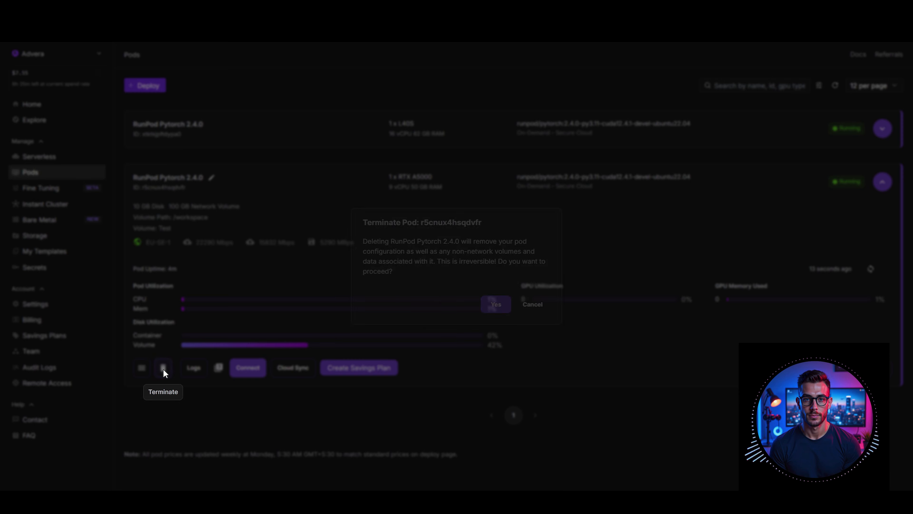
{"action": "left_click", "coordinate": [488, 309]}
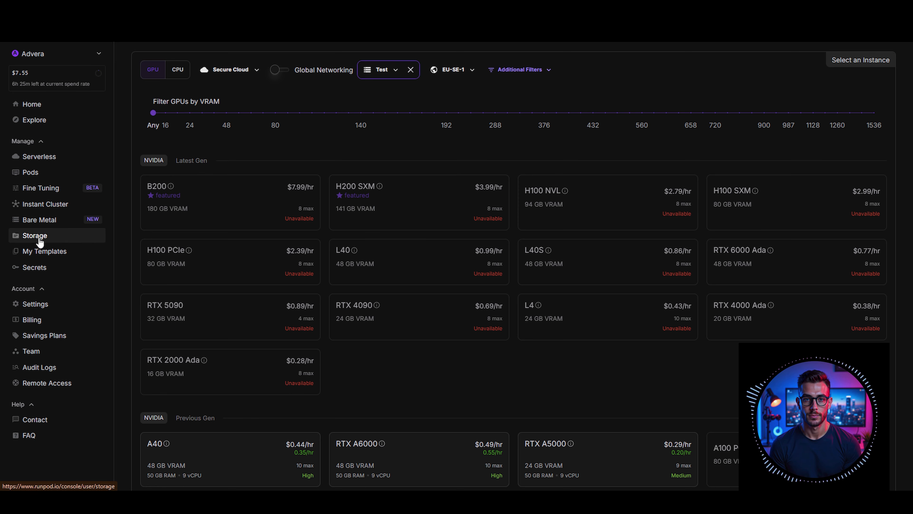
View the name and size settings of the Test network volume in Storage and close them without changes
{"action": "left_click", "coordinate": [39, 237]}
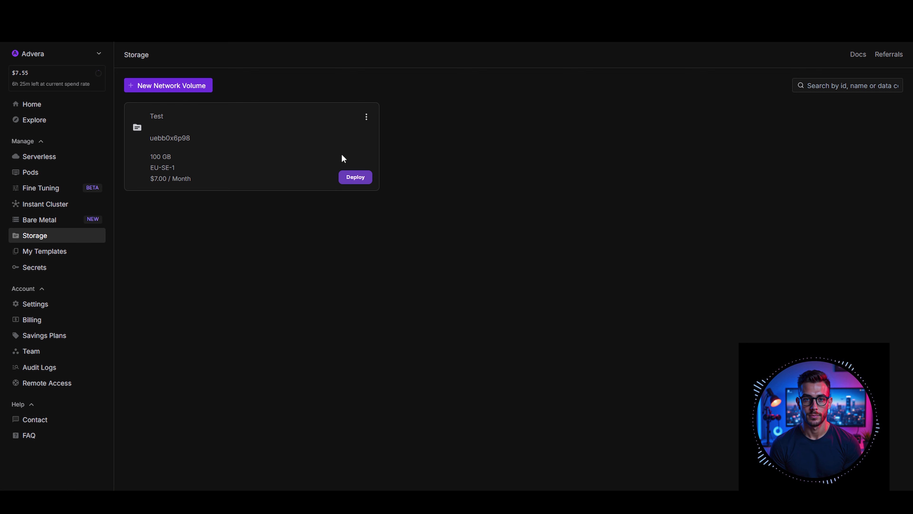
{"action": "left_click", "coordinate": [368, 118]}
{"action": "left_click", "coordinate": [378, 145]}
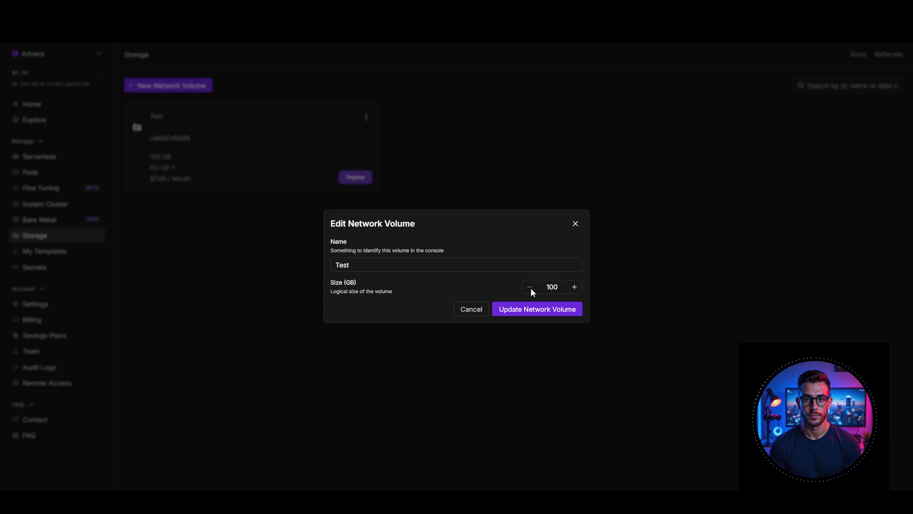
{"action": "left_click", "coordinate": [575, 225]}
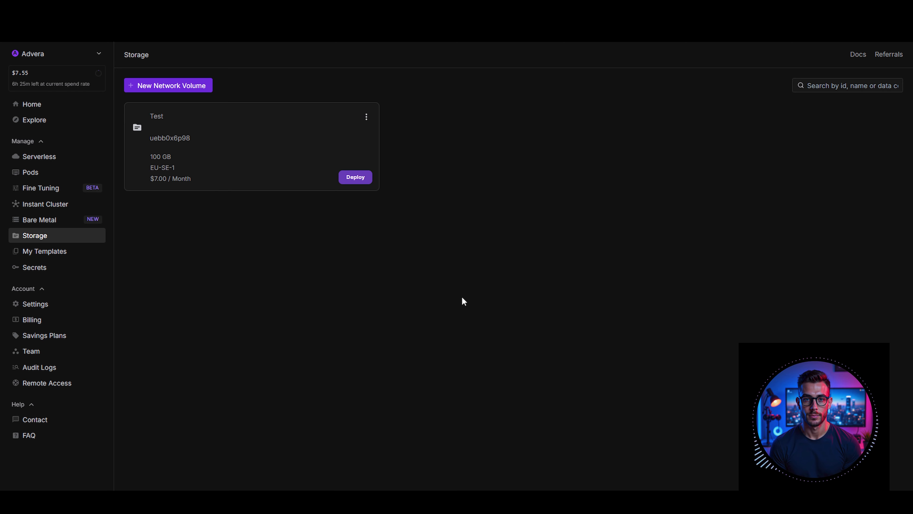
Permanently delete the Test network volume, entering Test as the confirmation name, and return to the Pods list
{"action": "left_click", "coordinate": [367, 120]}
{"action": "left_click", "coordinate": [386, 168]}
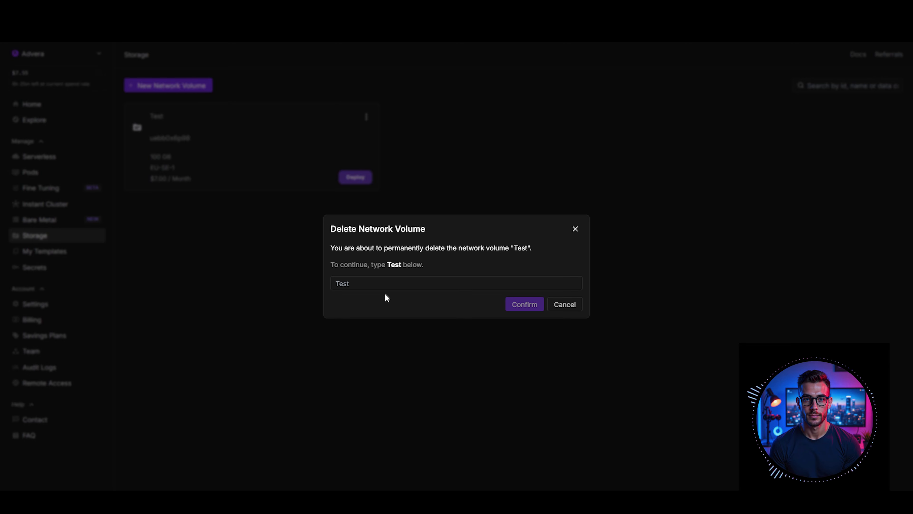
{"action": "left_click", "coordinate": [414, 288]}
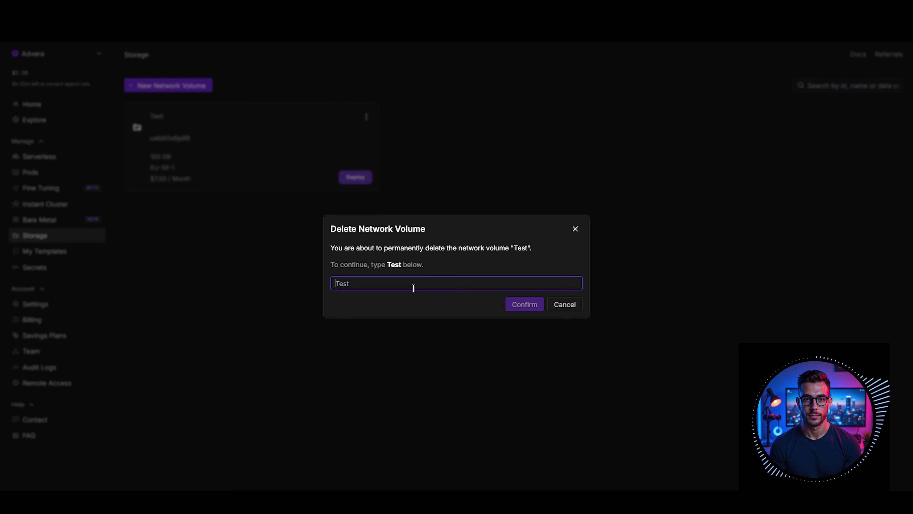
{"action": "type", "text": "Test"}
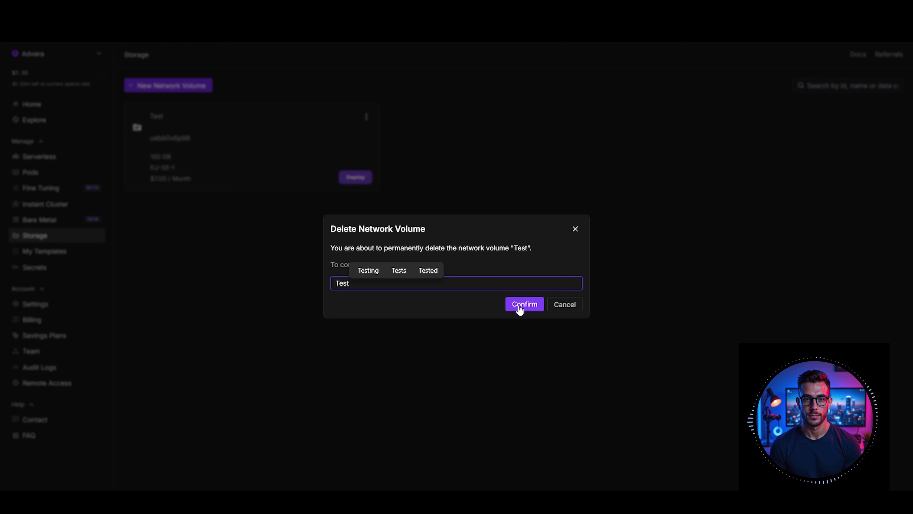
{"action": "left_click", "coordinate": [519, 305]}
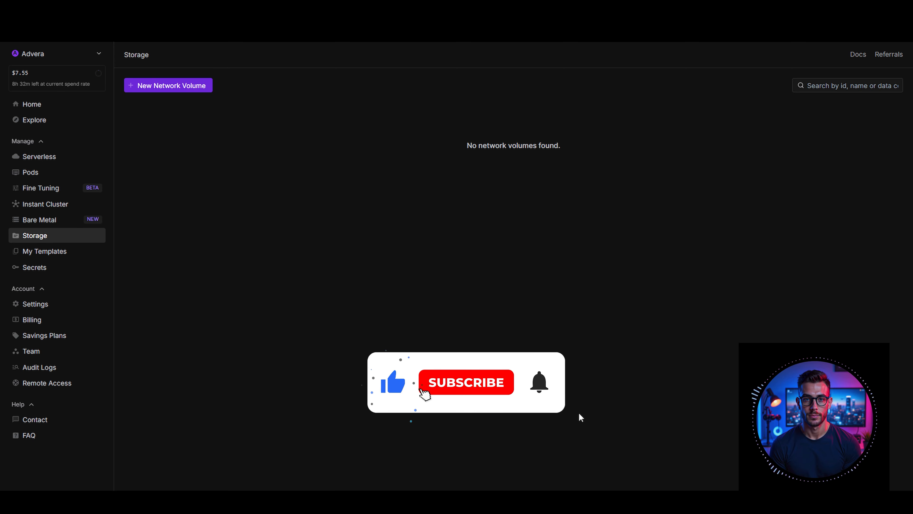
{"action": "left_click", "coordinate": [41, 32]}
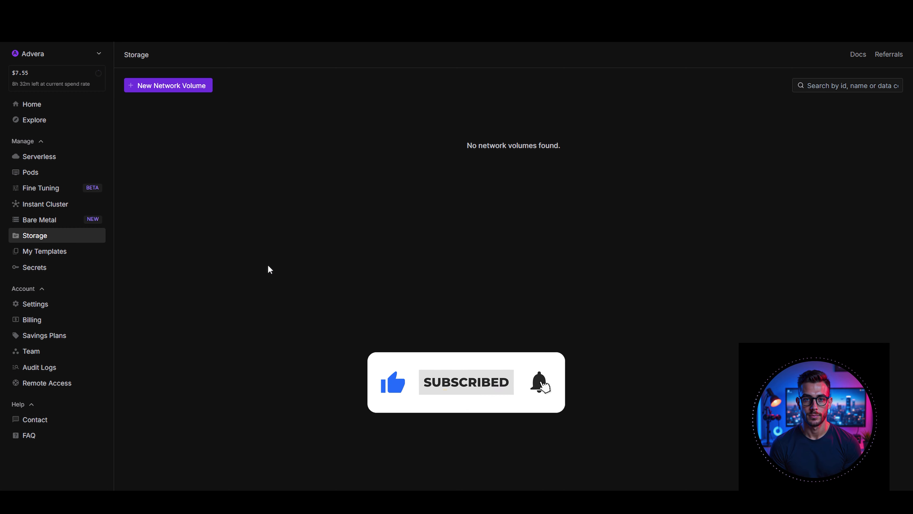
{"action": "left_click", "coordinate": [43, 172]}
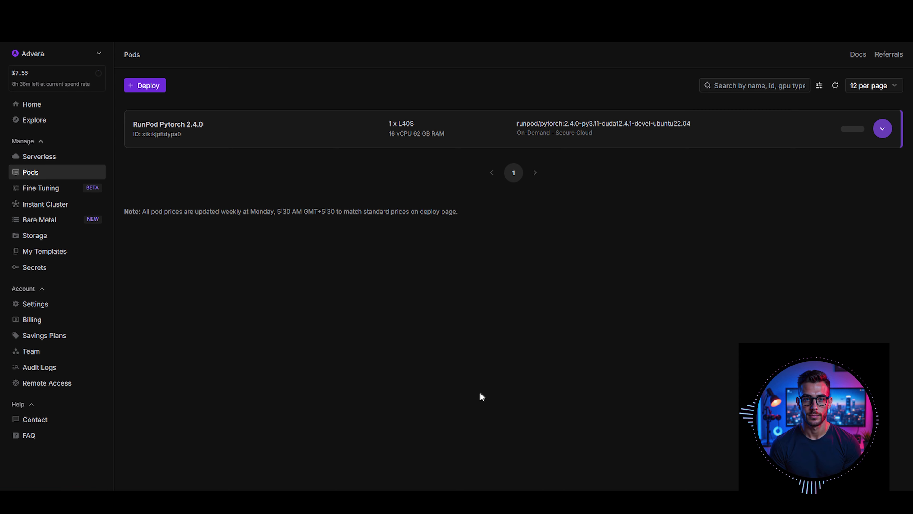